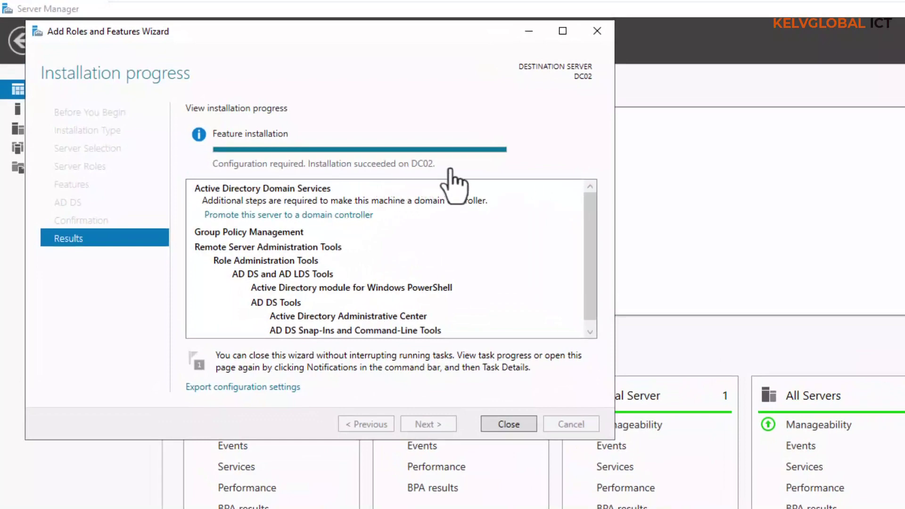
- Check the DC01 virtual machine, then return to DC02
mouse_move(603, 4)
left_click(638, 6)
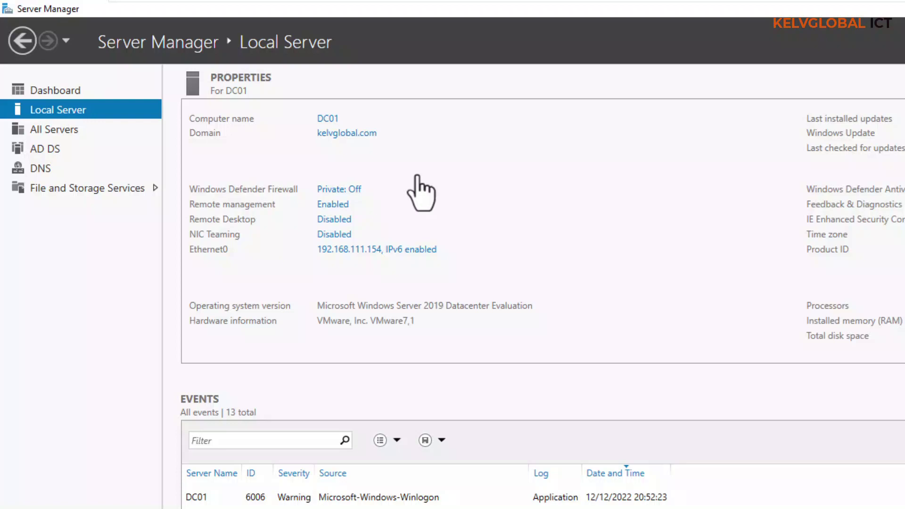
mouse_move(731, 7)
left_click(705, 12)
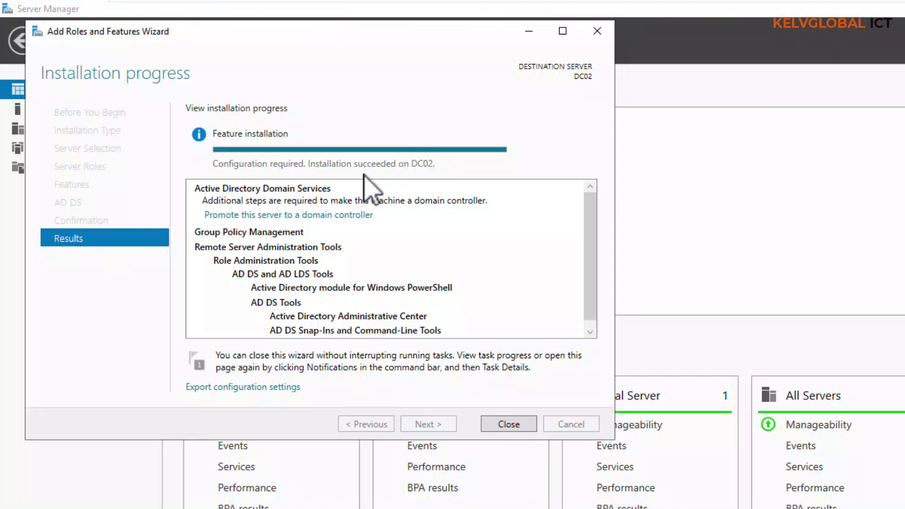
- Start promotion into the existing kelvglobal.com domain using the domain administrator credentials
left_click(289, 215)
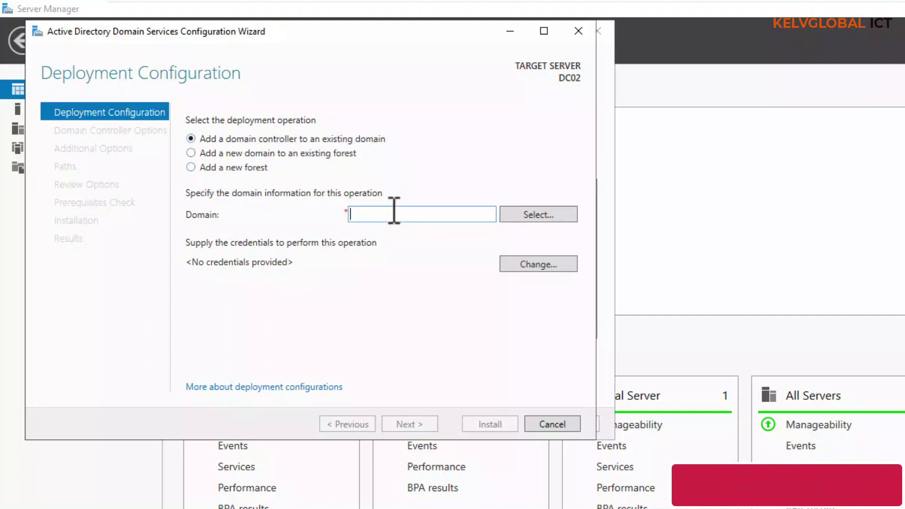
type("vglobal.com")
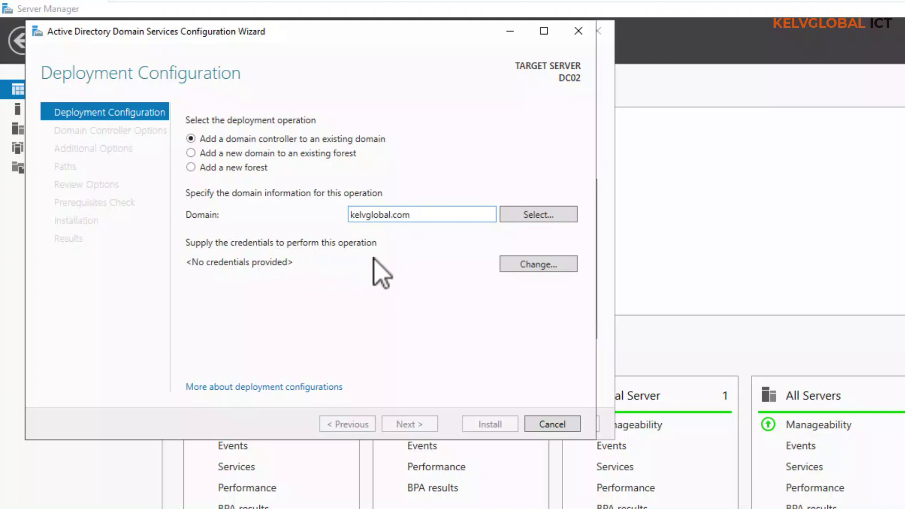
left_click(537, 268)
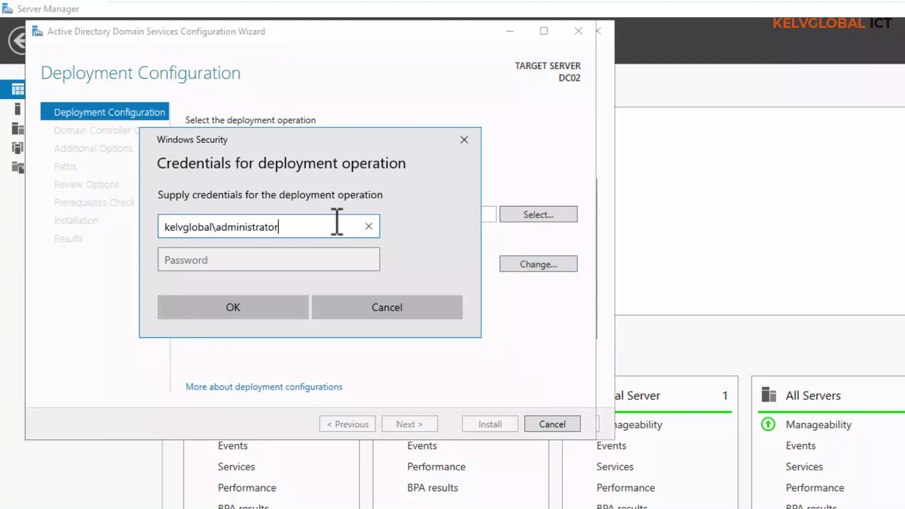
key("Tab")
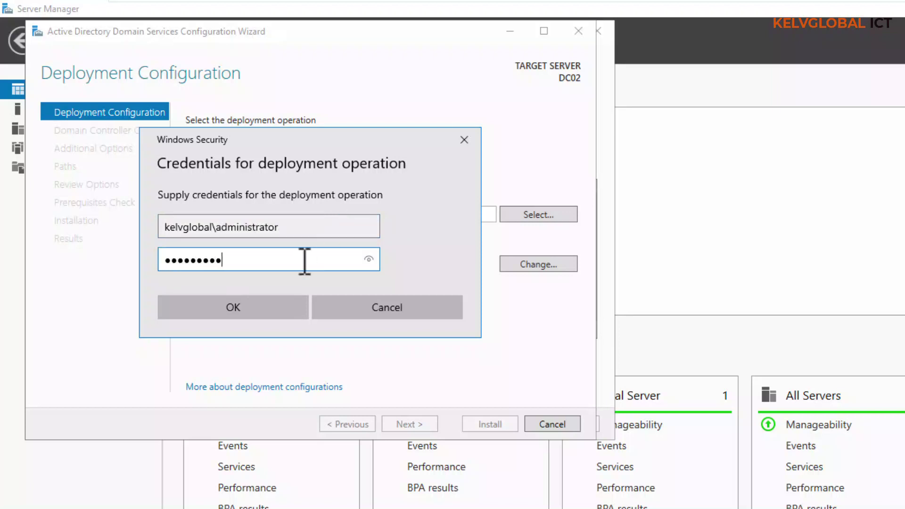
left_click(271, 312)
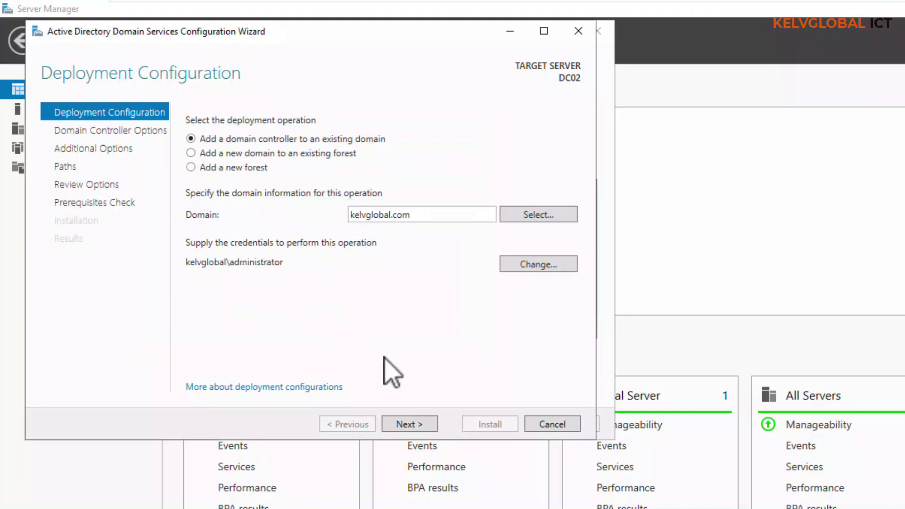
left_click(408, 424)
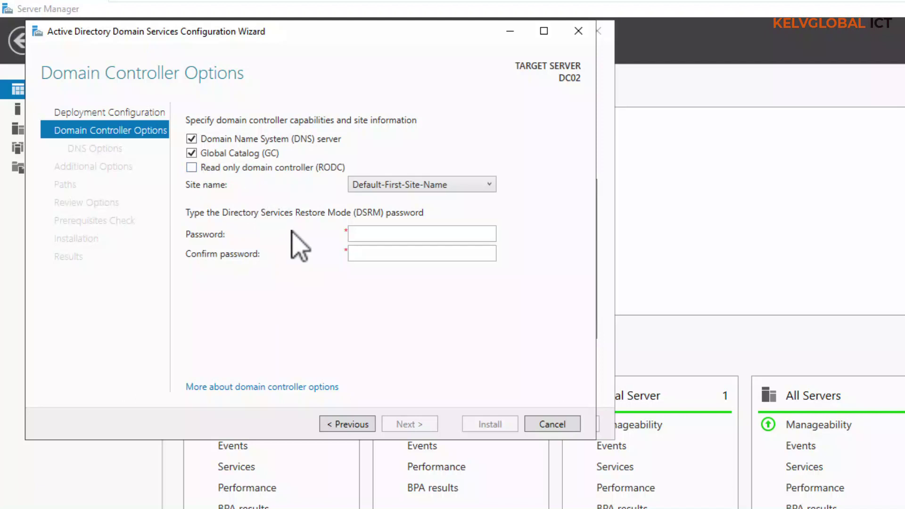
- Enter the Directory Services Restore Mode password and move to its confirmation field
left_click(398, 236)
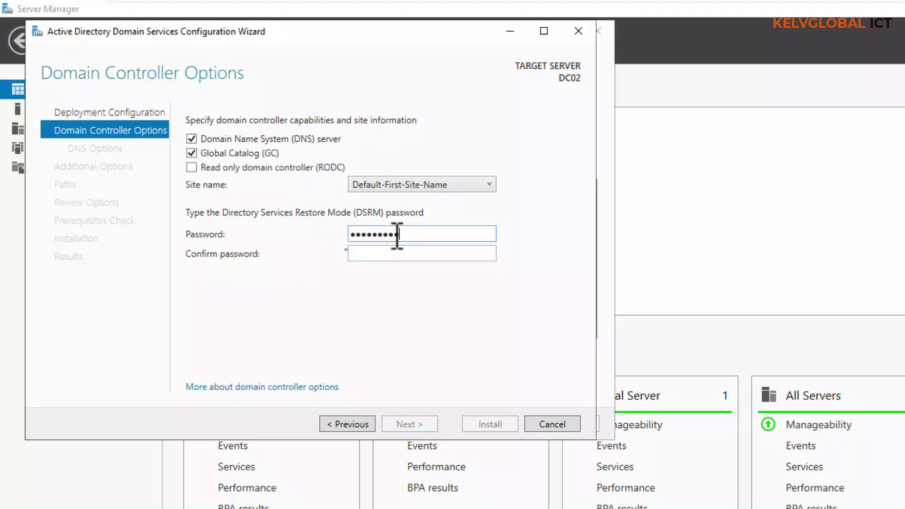
key("Tab")
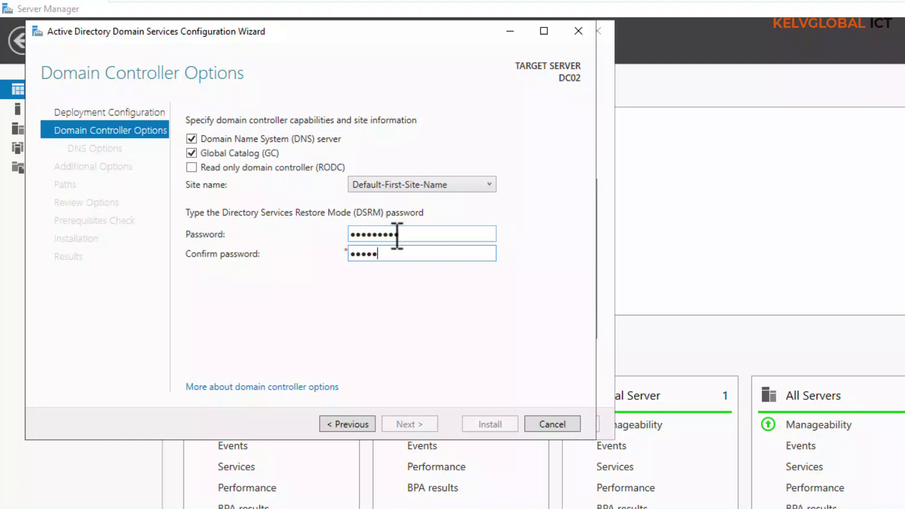
- Finish confirming the DSRM password and accept the DNS delegation warning
type("1")
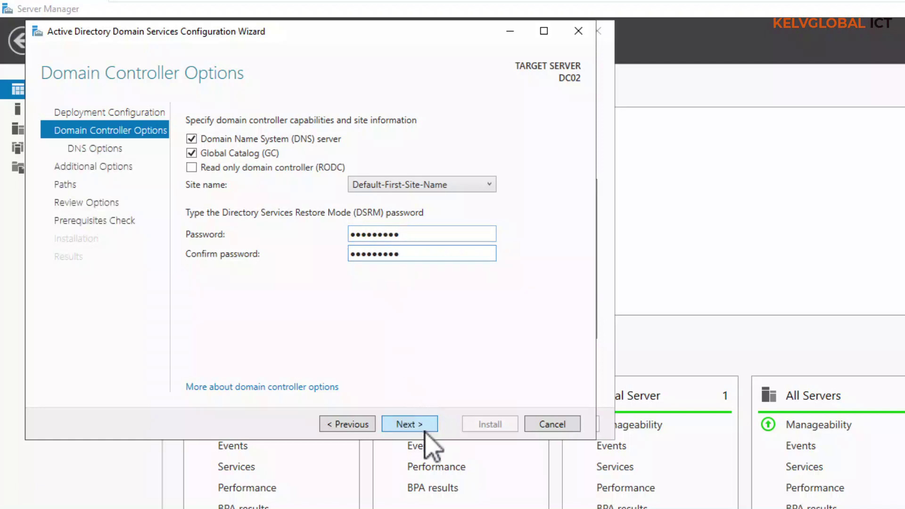
left_click(410, 424)
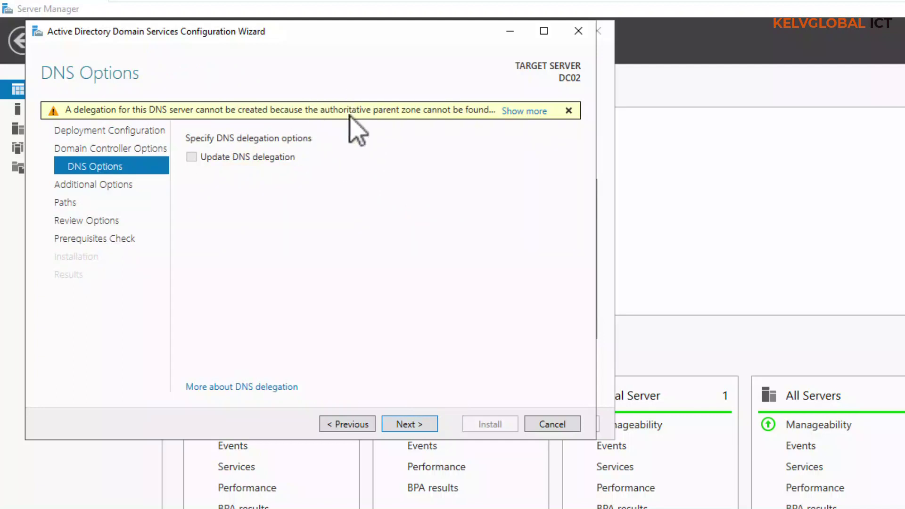
left_click(406, 424)
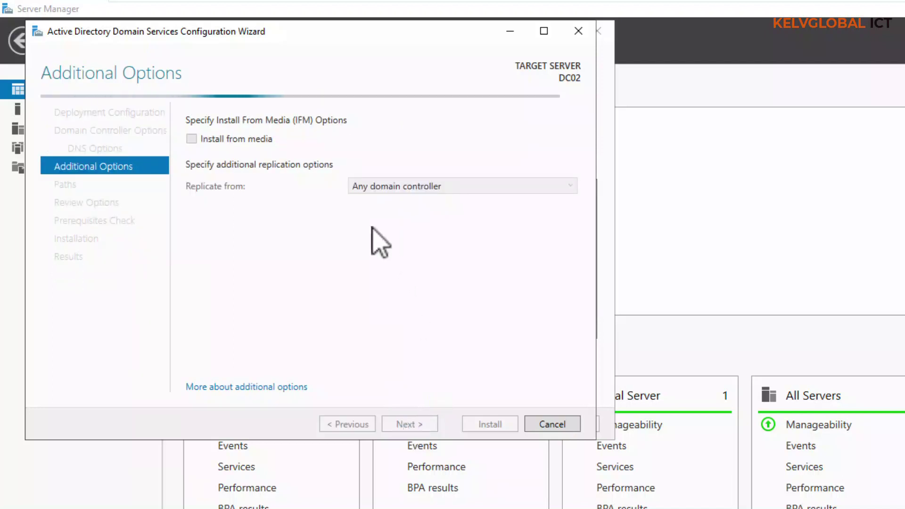
- Keep replication from 'Any domain controller' and accept the default NTDS/SYSVOL paths
left_click(389, 189)
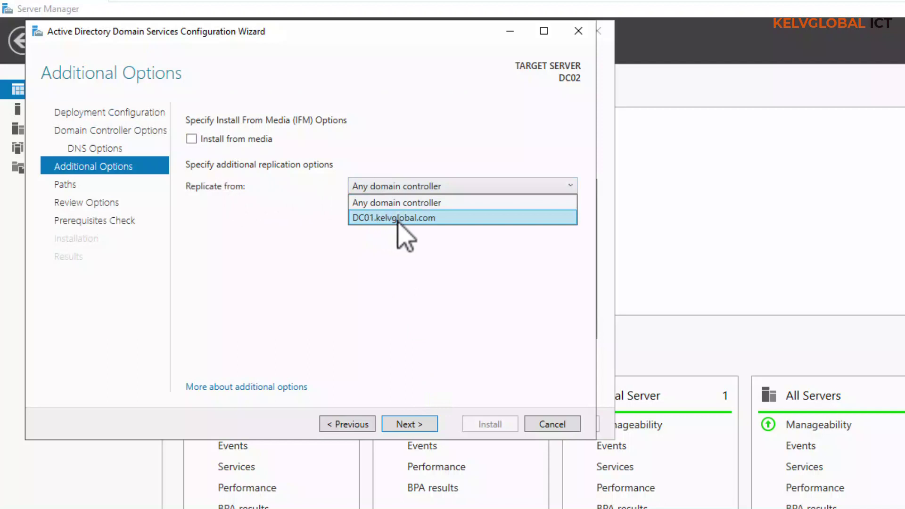
left_click(395, 281)
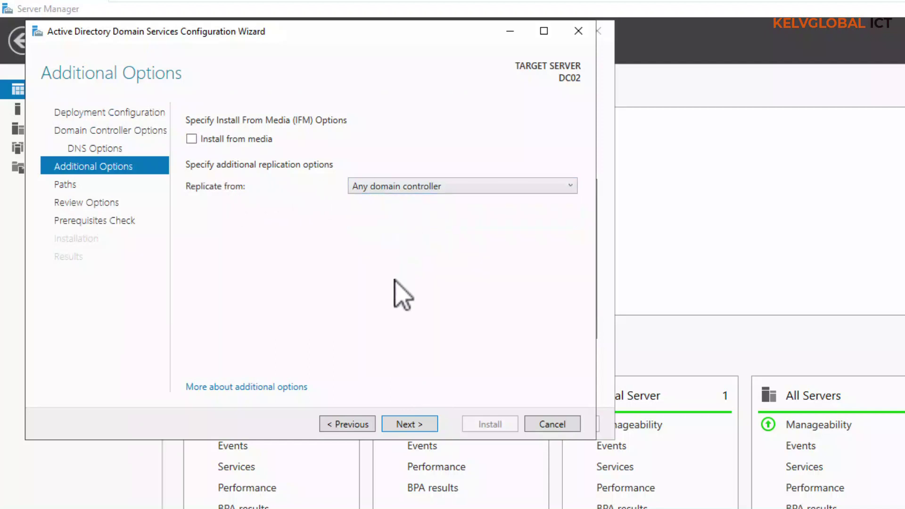
left_click(415, 424)
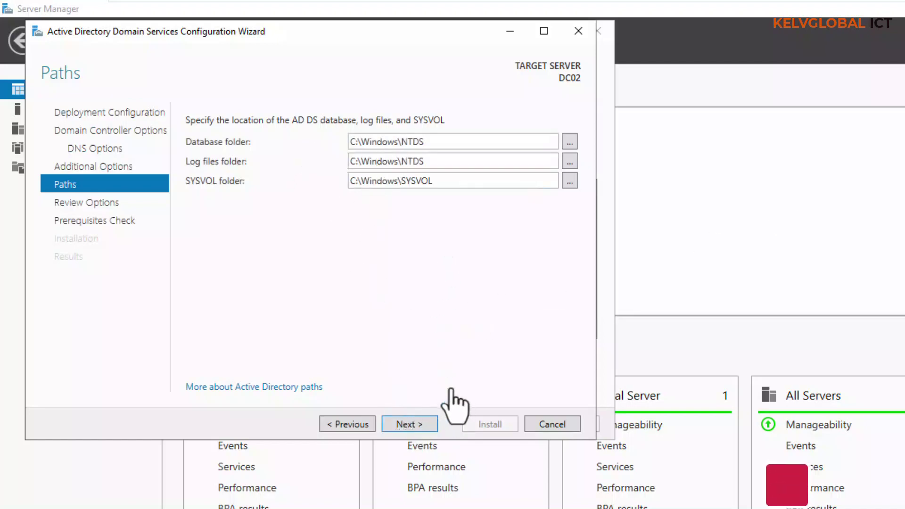
left_click(423, 426)
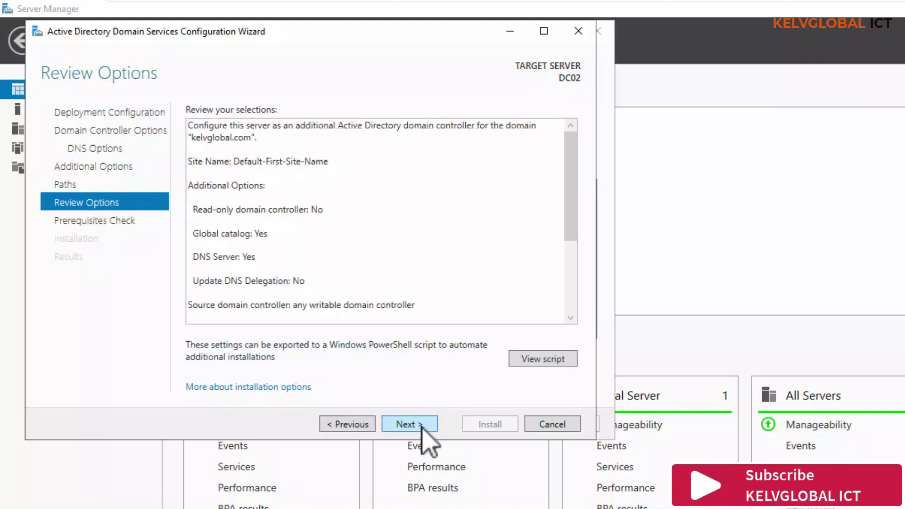
- Review the promotion options, pass the prerequisites check and install AD DS on DC02
left_click_drag(576, 196, 574, 282)
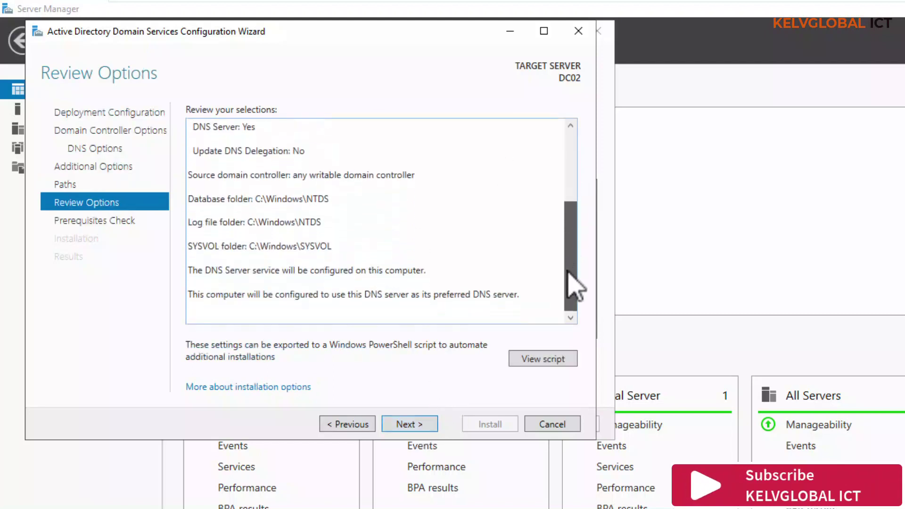
left_click(412, 424)
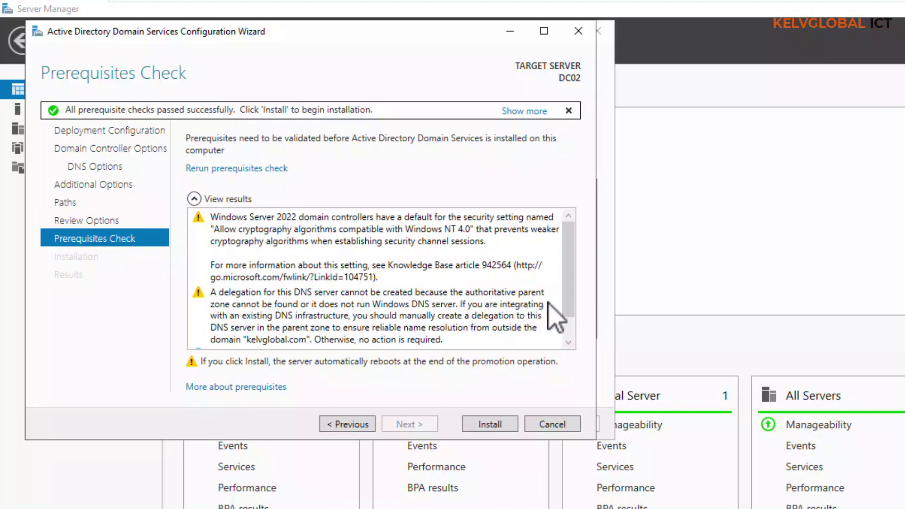
scroll(569, 312, "down", 1)
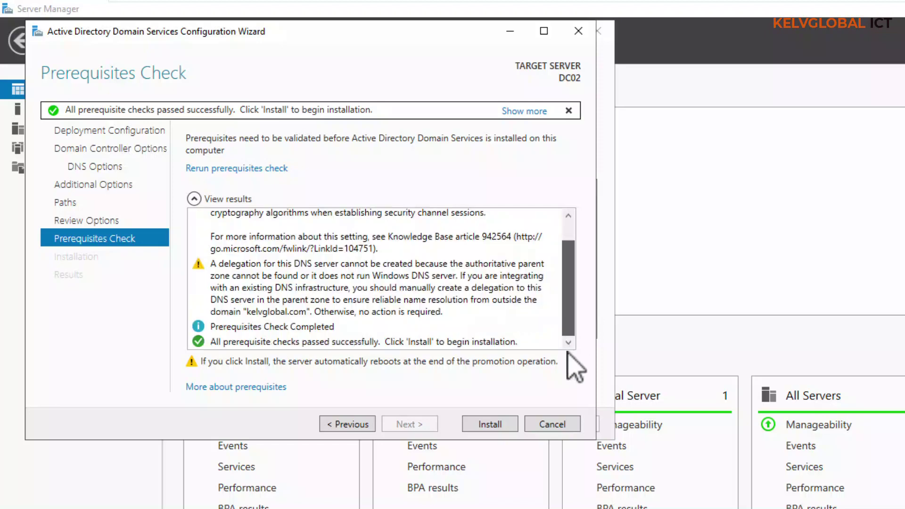
left_click(489, 424)
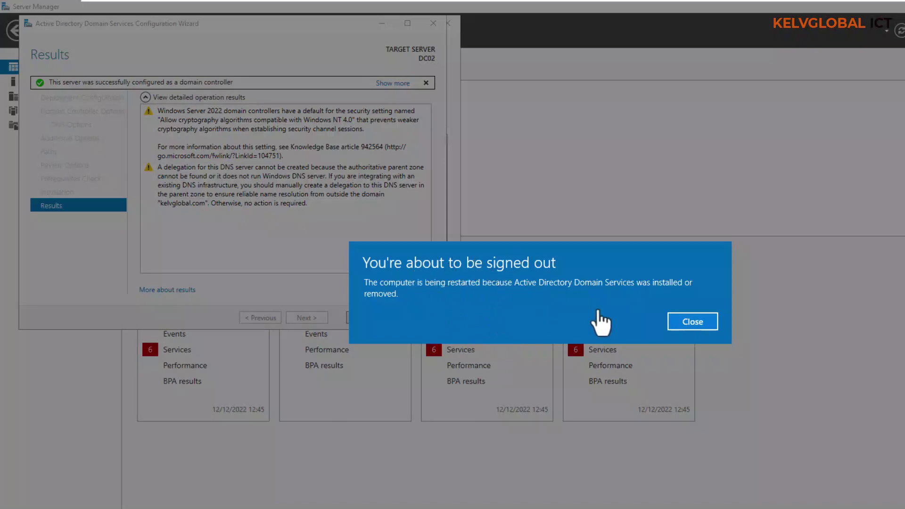
- Let DC02 restart, then sign in as KELVGLOBAL\Administrator with the account password
left_click(679, 324)
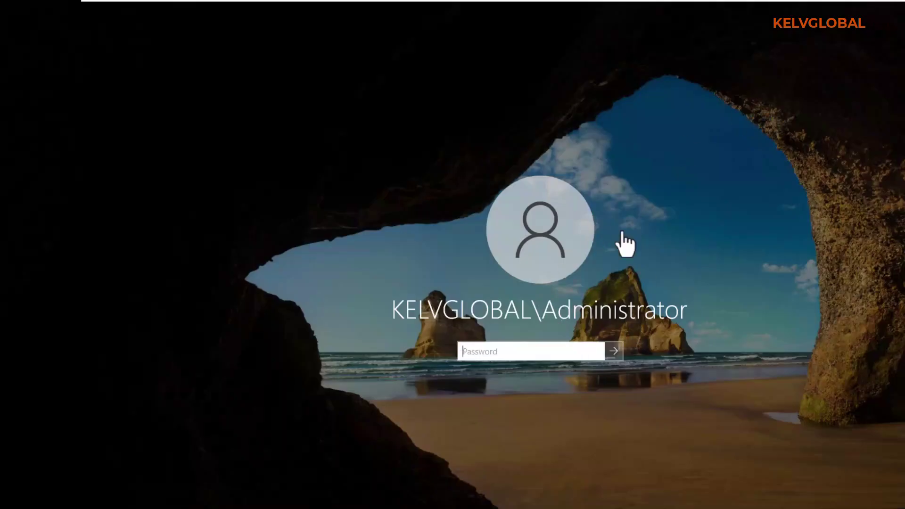
left_click(491, 359)
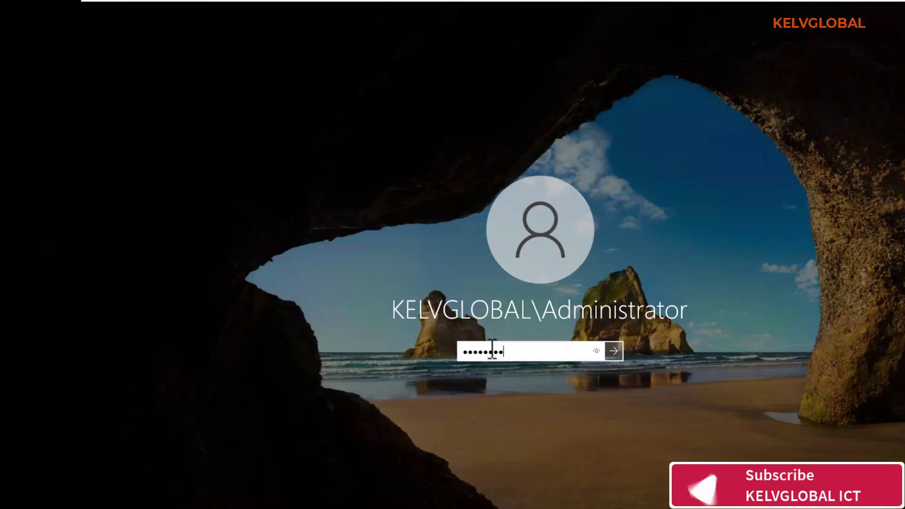
key("Return")
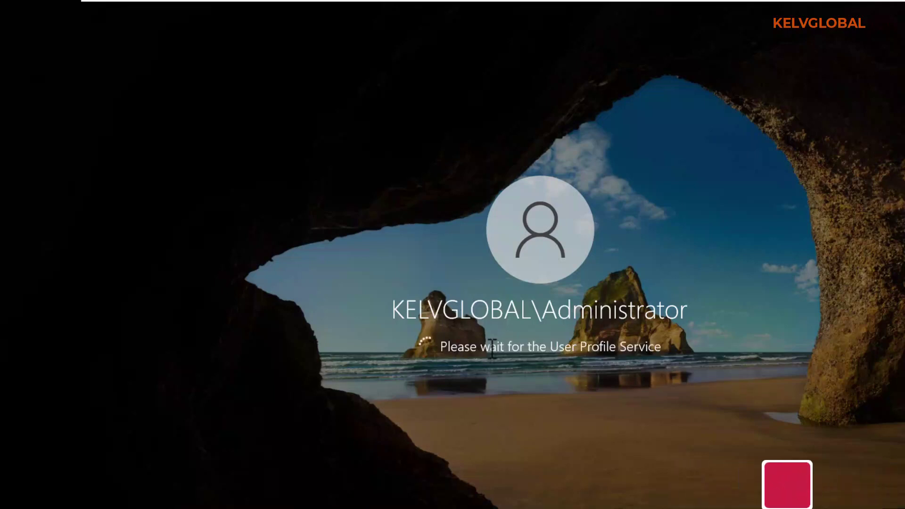
- On DC01, launch Active Directory Users and Computers from Tools
mouse_move(544, 2)
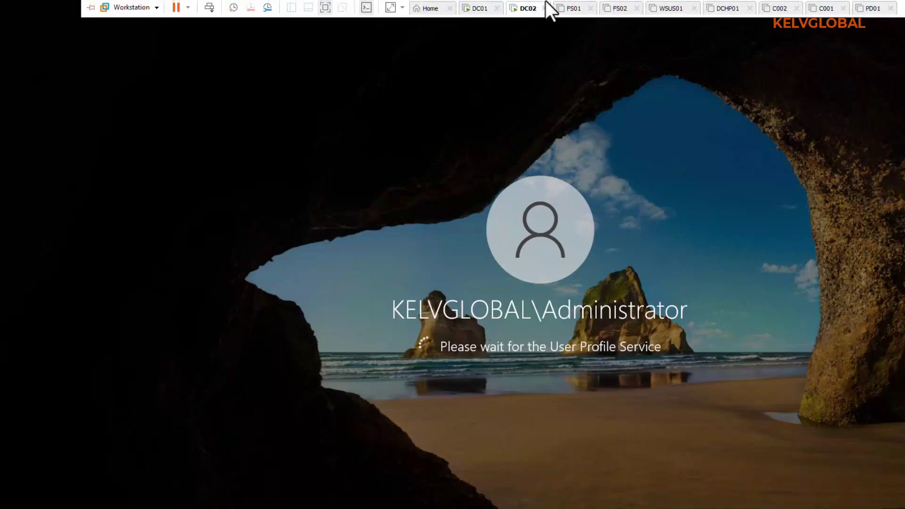
left_click(480, 9)
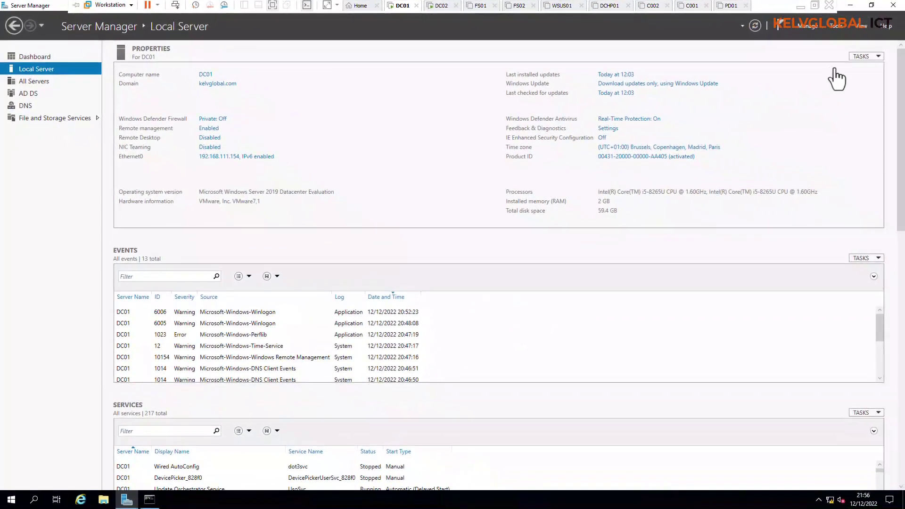
left_click(836, 26)
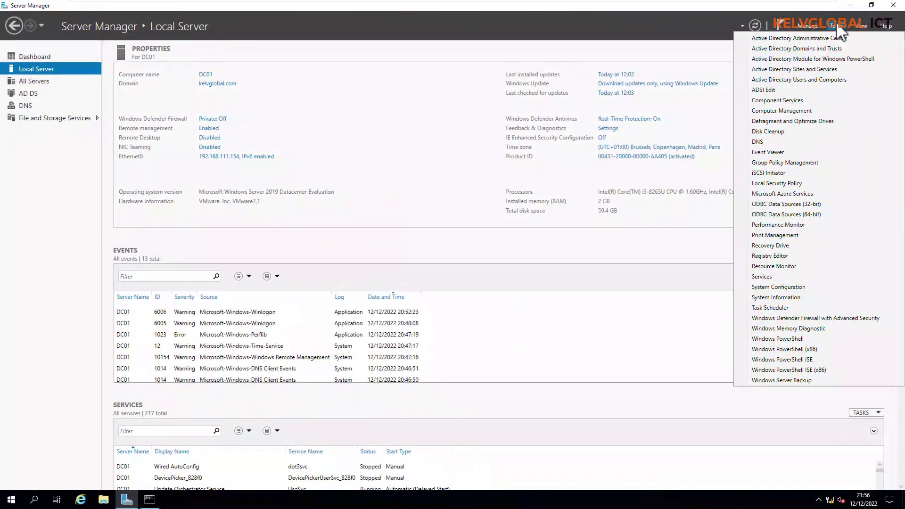
left_click(810, 79)
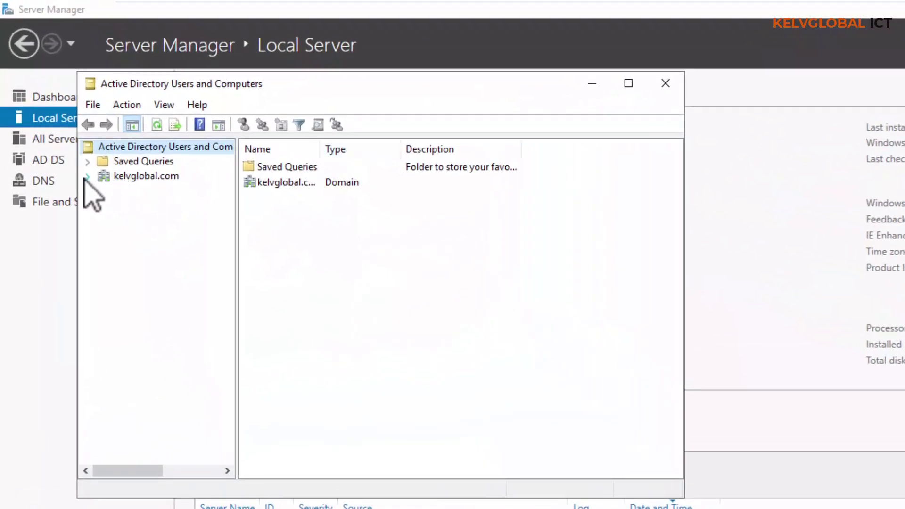
- Show kelvglobal.com's Domain Controllers, listing DC01 and DC02, then return to DC02
left_click(88, 176)
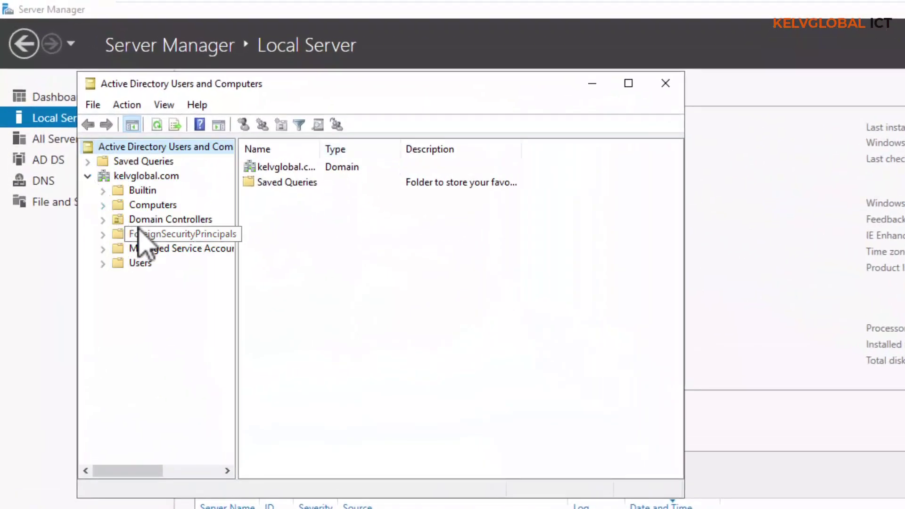
left_click(149, 220)
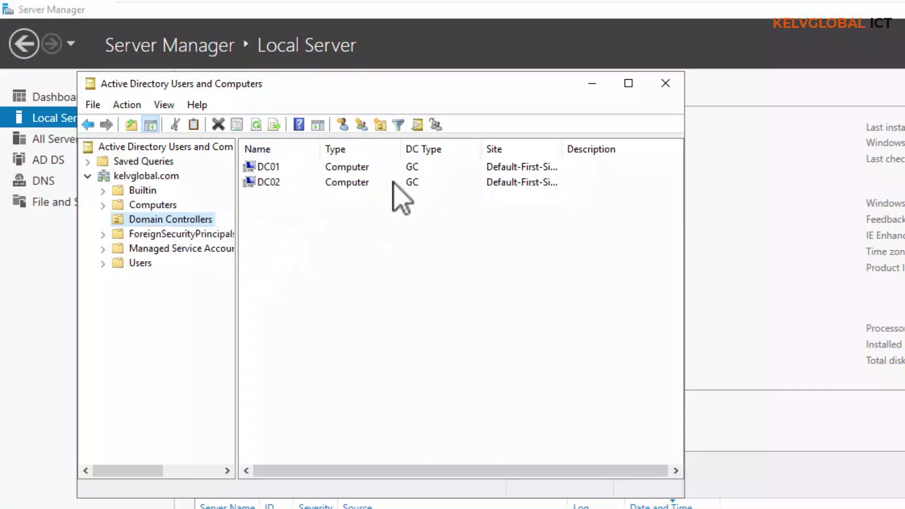
double_click(561, 146)
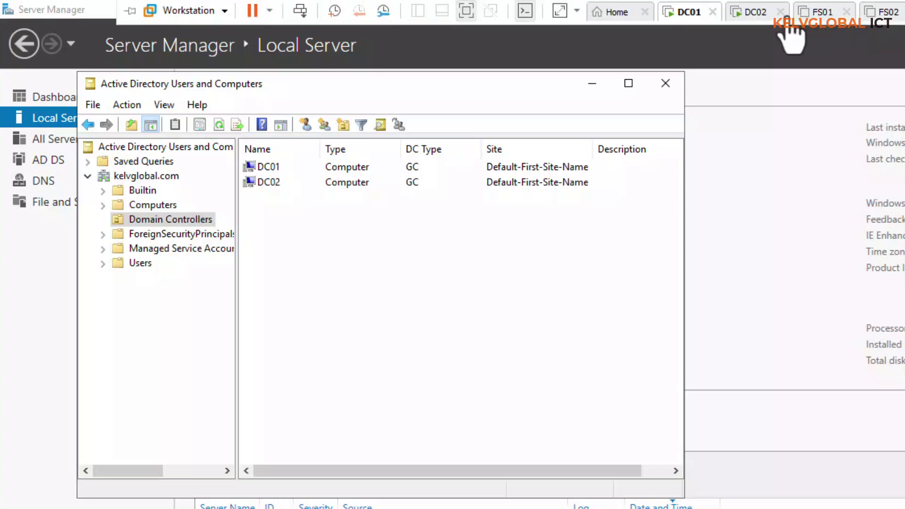
left_click(753, 13)
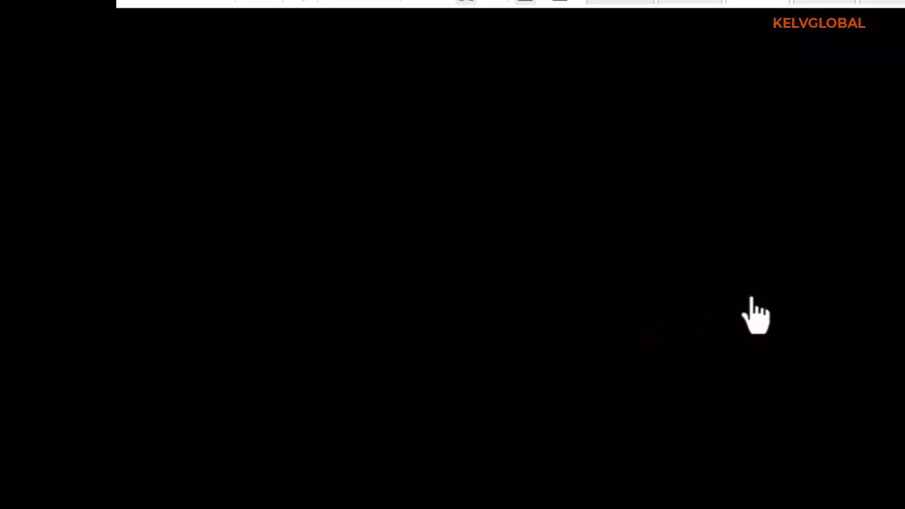